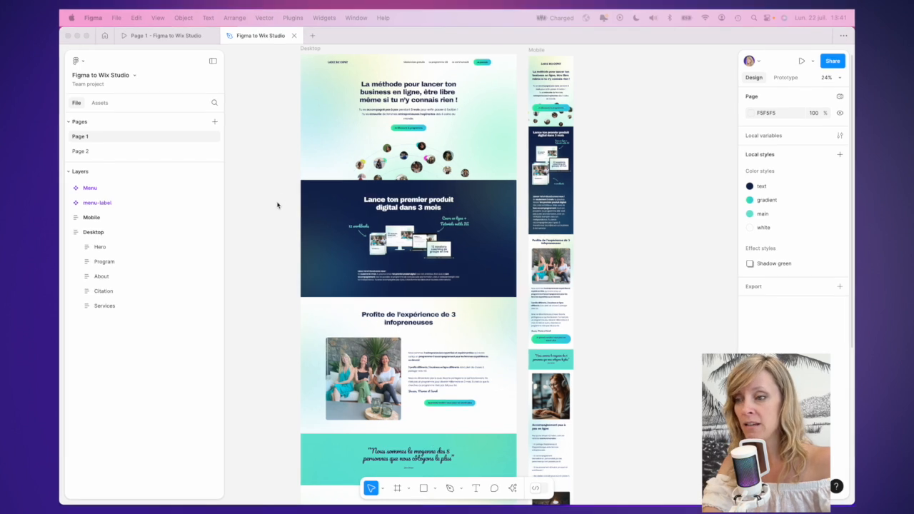
Select the Desktop frame, find the Figma to Wix Studio plugin by searching "wix studio", run it and get started.
left_click(97, 234)
left_click(96, 234)
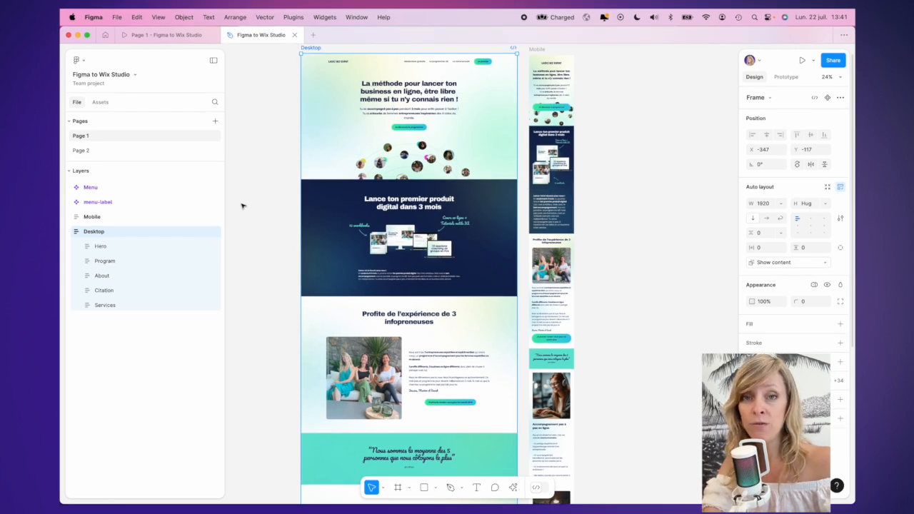
left_click(289, 19)
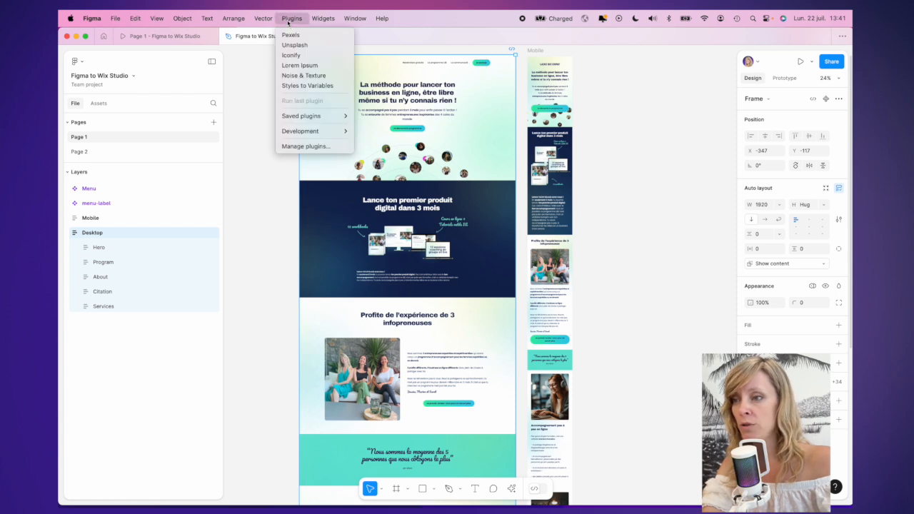
left_click(301, 144)
type("wix studio")
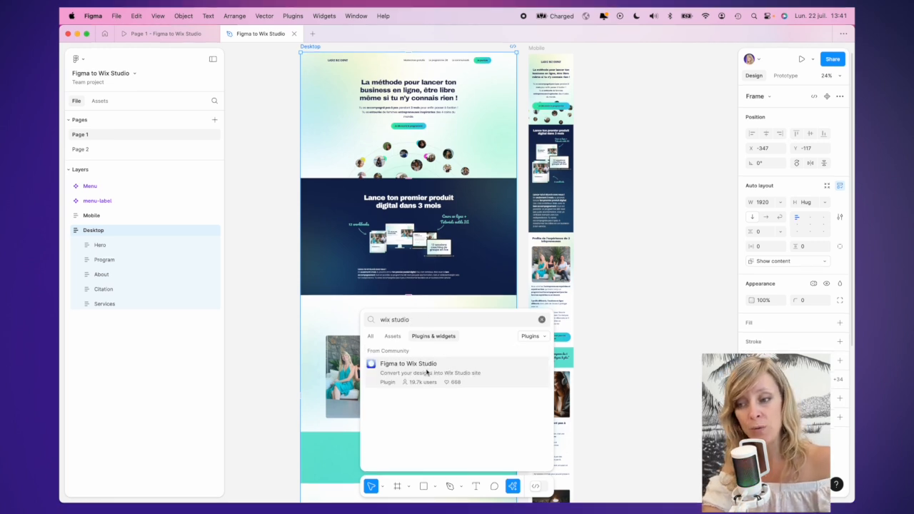
left_click(420, 369)
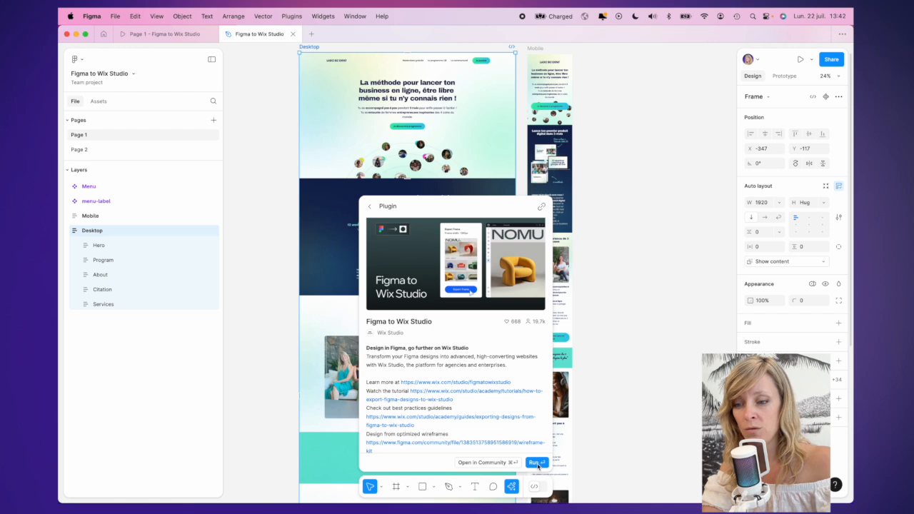
left_click(536, 464)
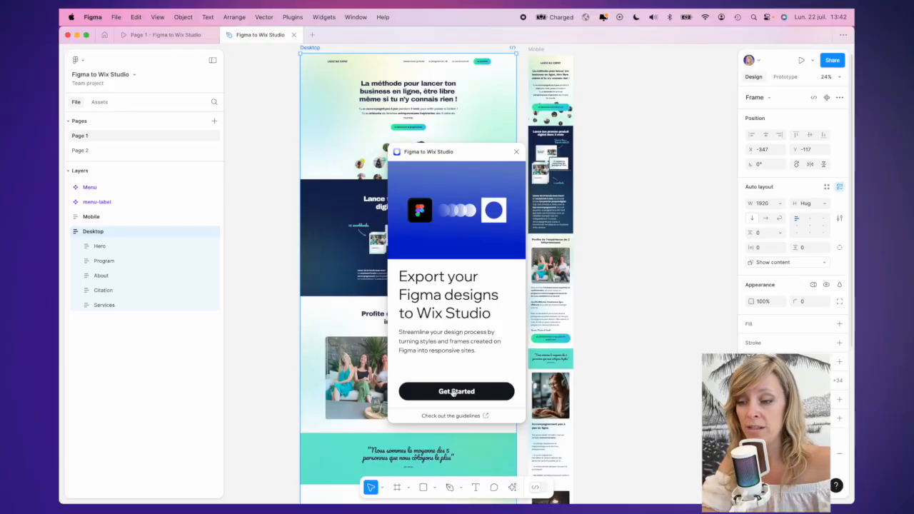
left_click(452, 393)
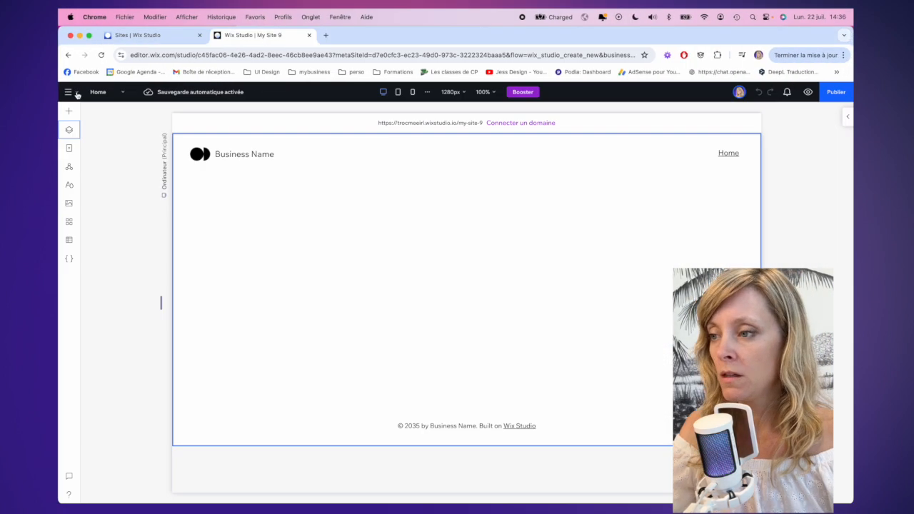
In the Wix Studio editor in Chrome, connect the copied Figma file link through Import from Figma and allow access to the Figma account.
left_click(76, 93)
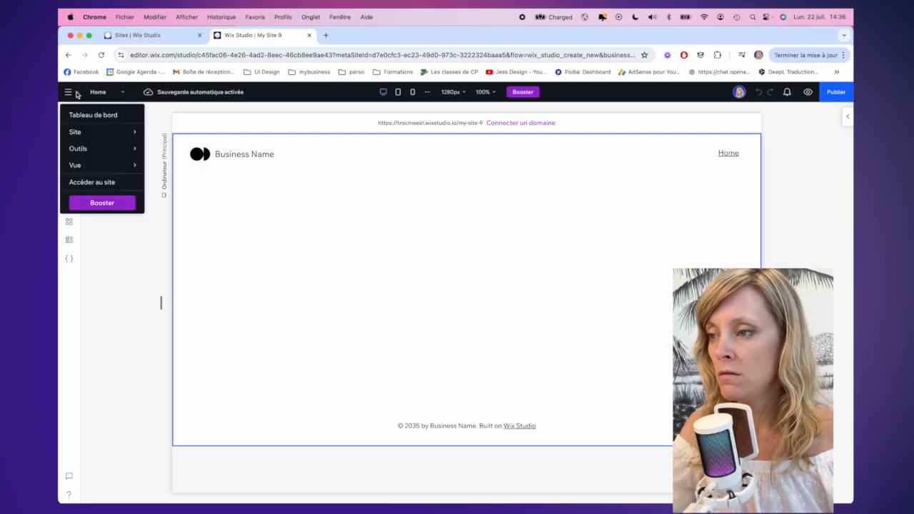
left_click(76, 93)
left_click(76, 93)
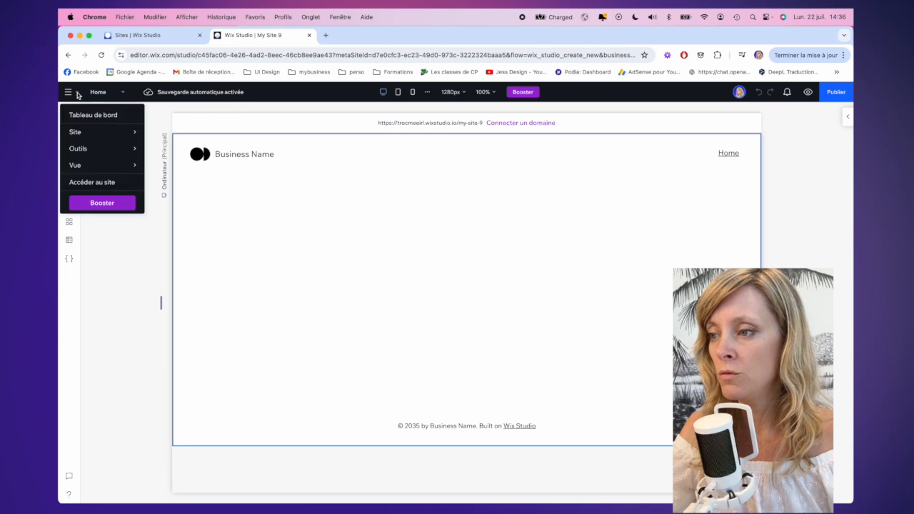
mouse_move(107, 148)
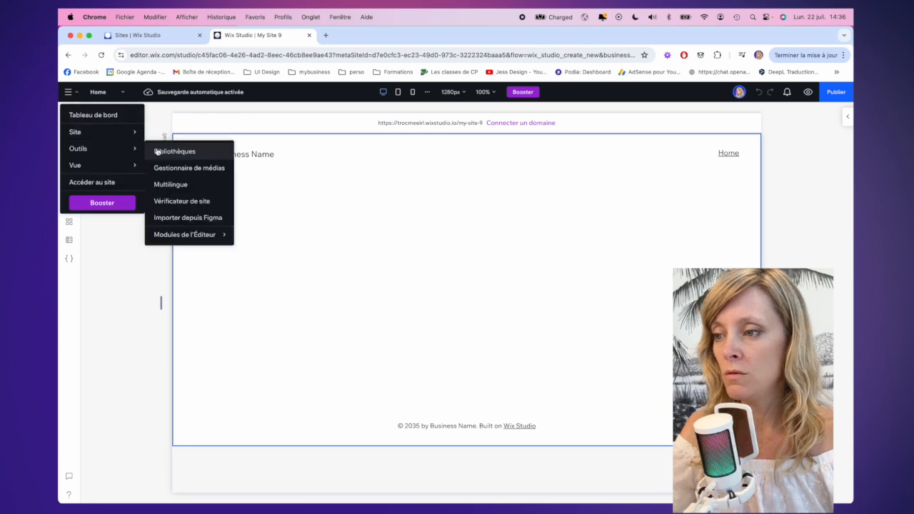
left_click(179, 218)
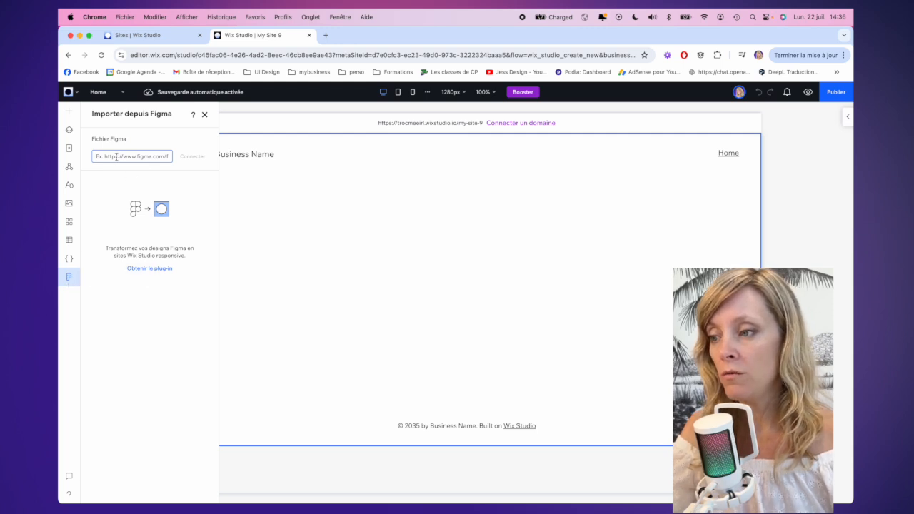
key("super+v")
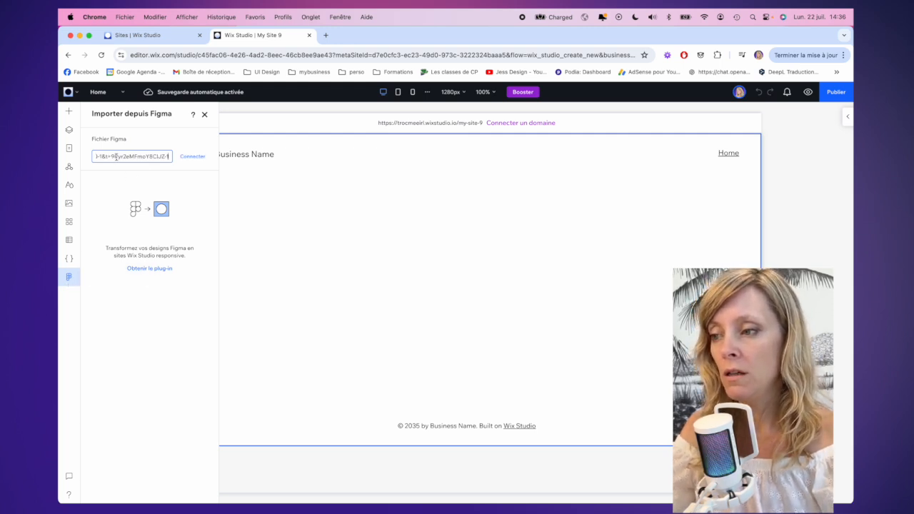
left_click(191, 156)
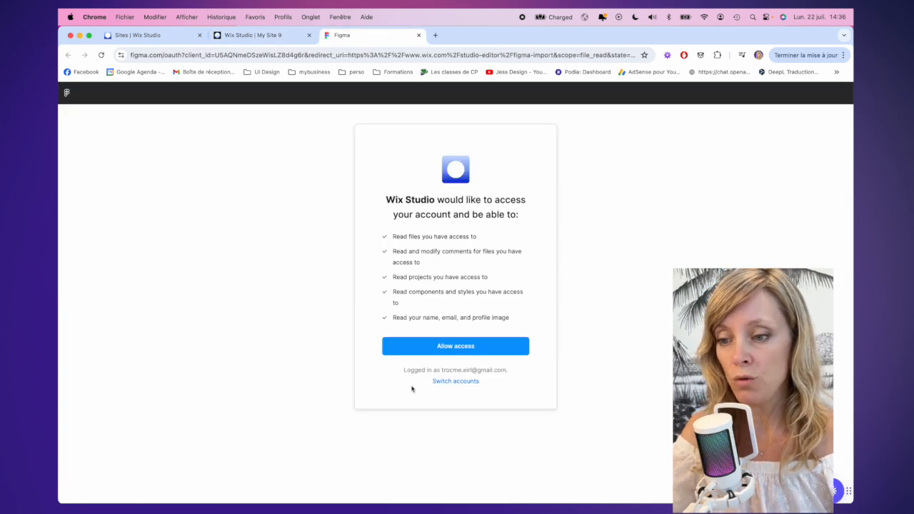
left_click(430, 348)
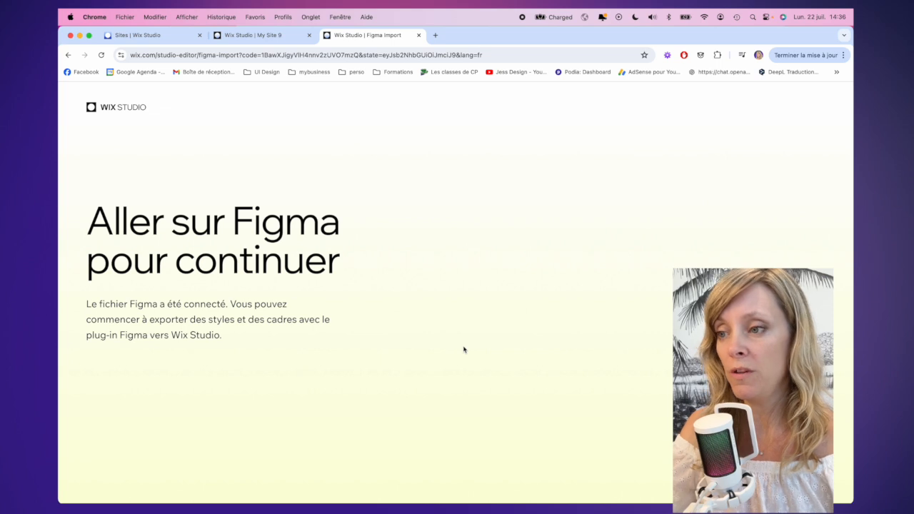
Switch to Figma, confirm in the plugin that the file is connected, check the Hero frame's width and start the export.
key("ctrl+Left")
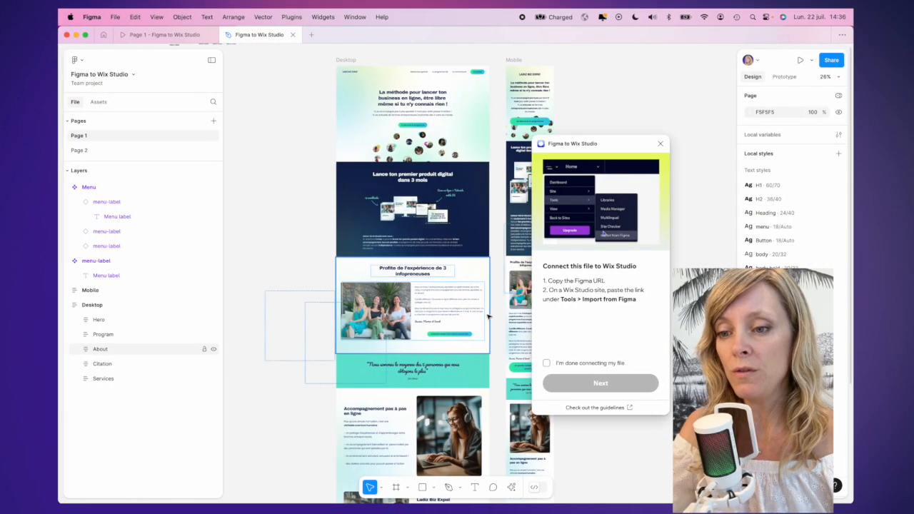
left_click(547, 364)
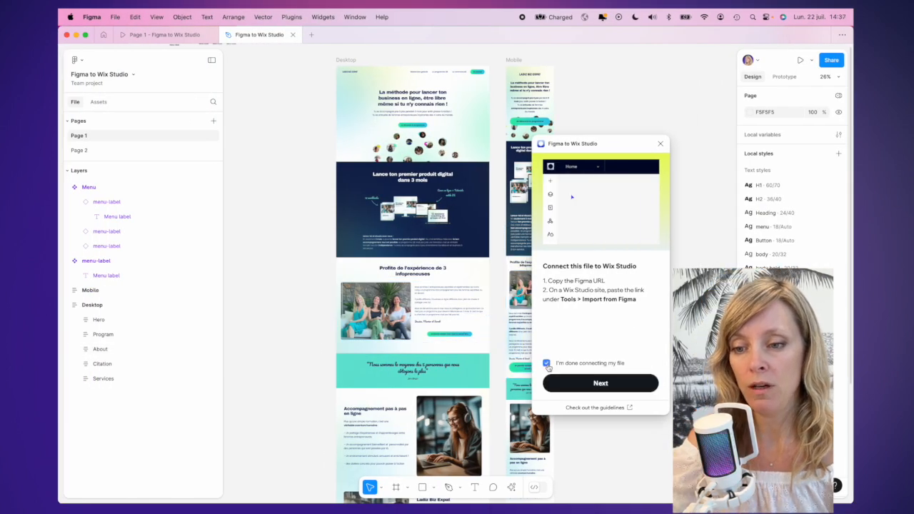
left_click(601, 384)
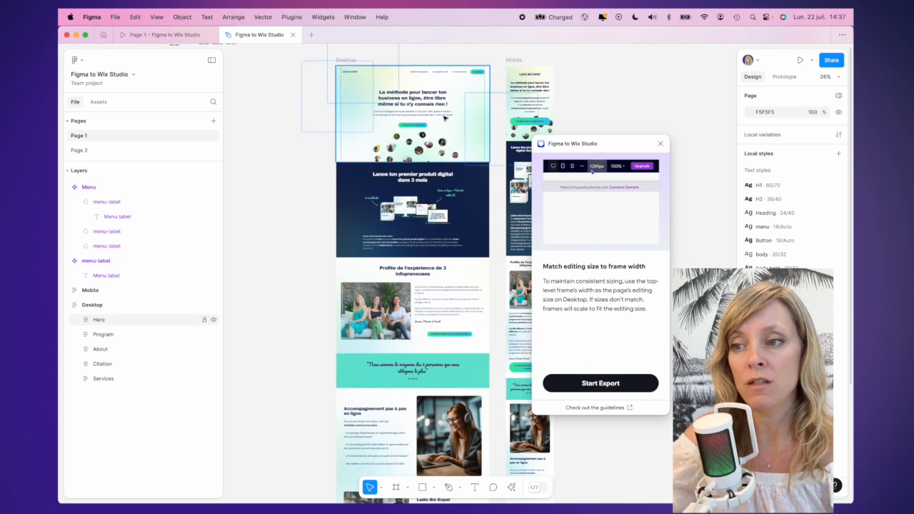
left_click(457, 129)
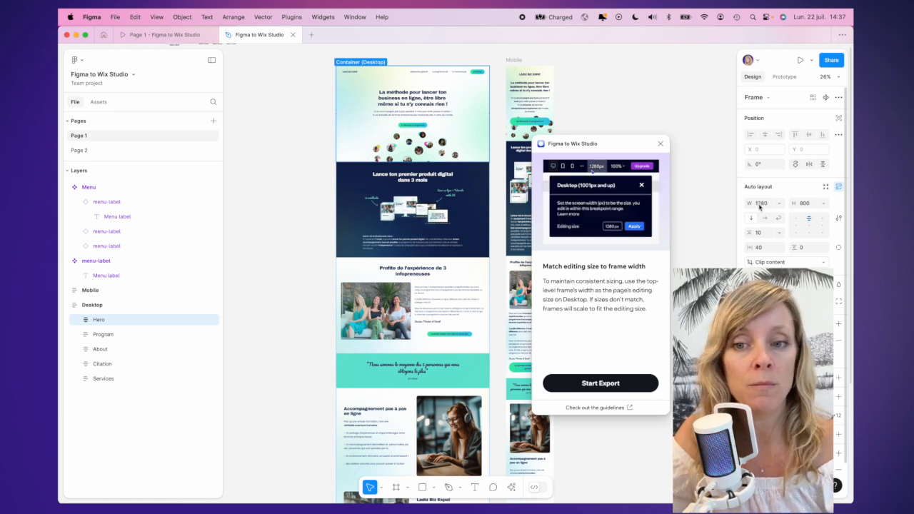
left_click(587, 383)
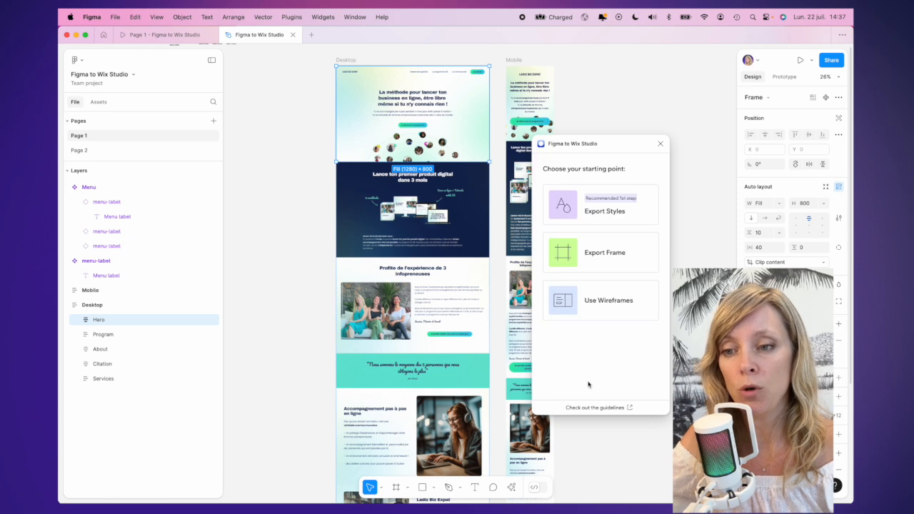
Choose to export styles, select the whole Desktop frame as the source and export its colors and typography.
left_click(624, 210)
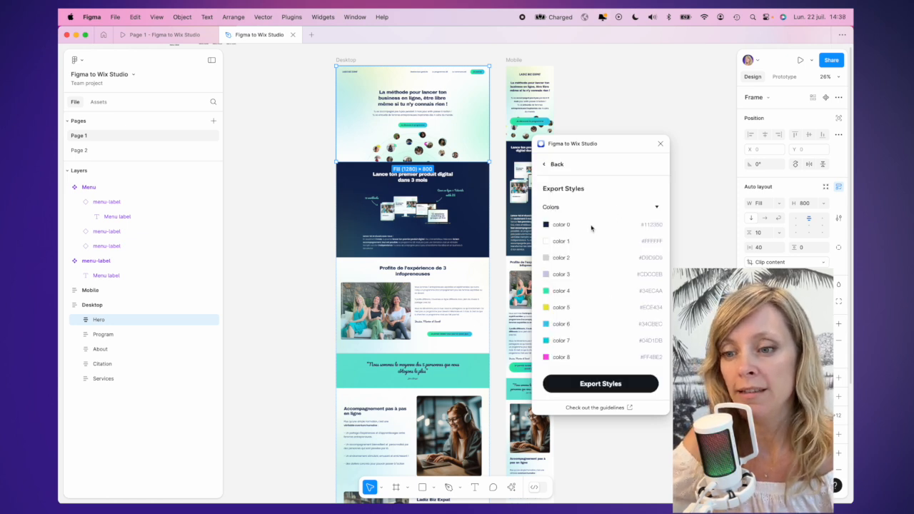
scroll(592, 229, "down", 5)
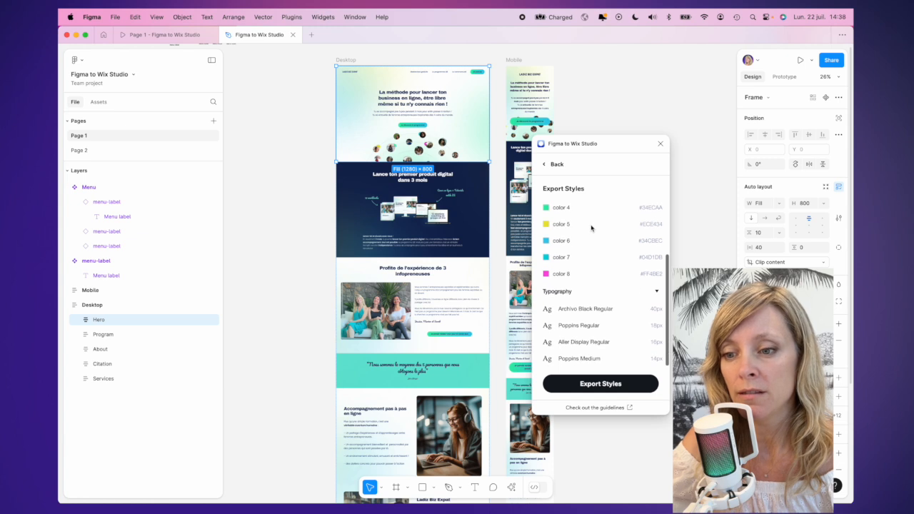
left_click(352, 61)
scroll(588, 357, "down", 10)
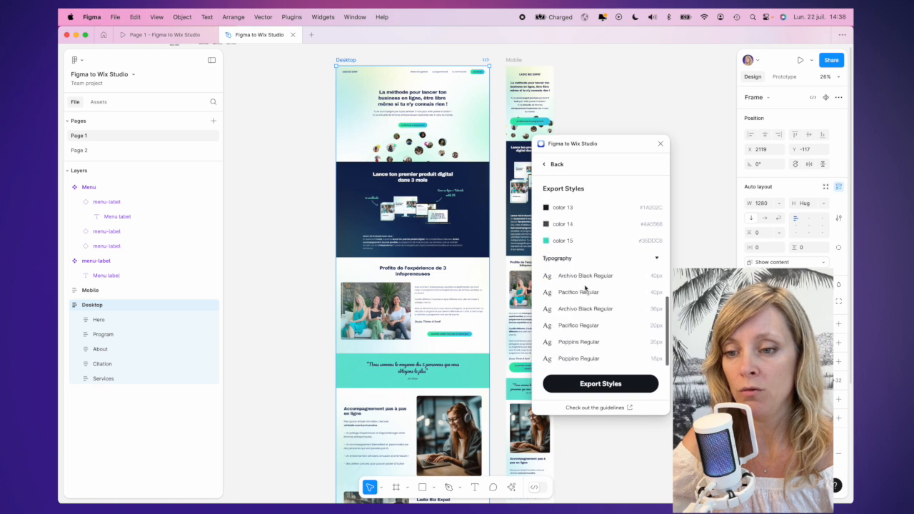
left_click(595, 385)
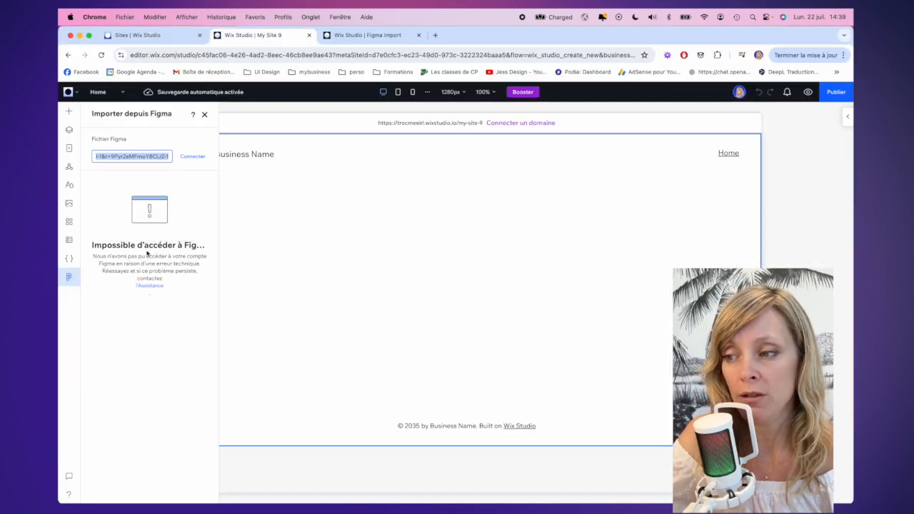
Switch back to Figma and save the file's share settings so that anyone can edit it.
key("ctrl+Left")
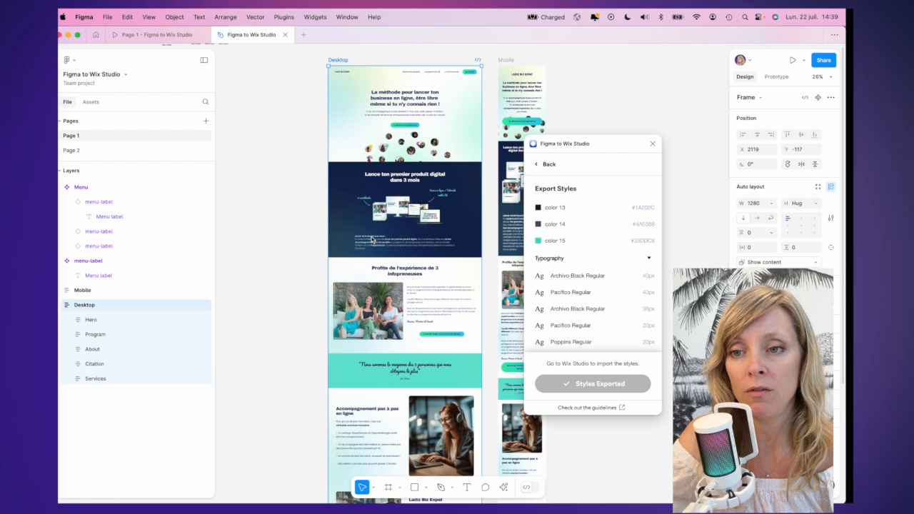
left_click(831, 61)
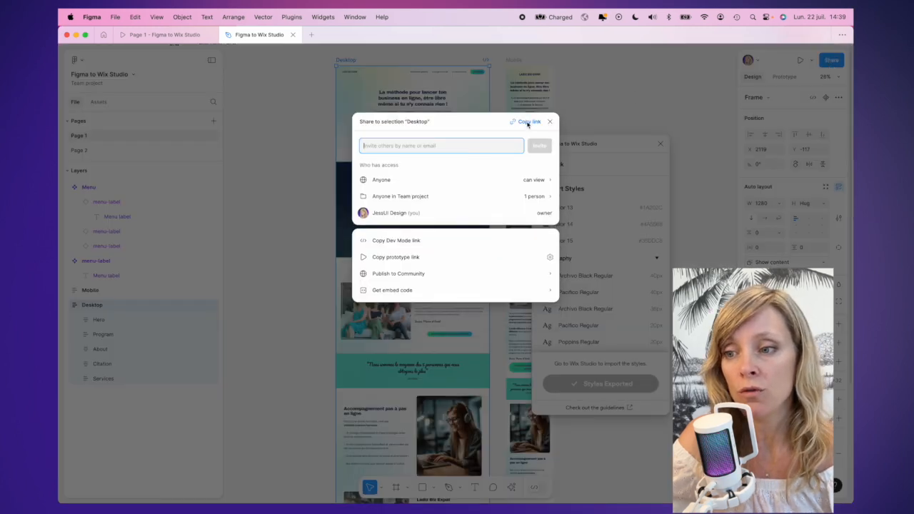
left_click(535, 180)
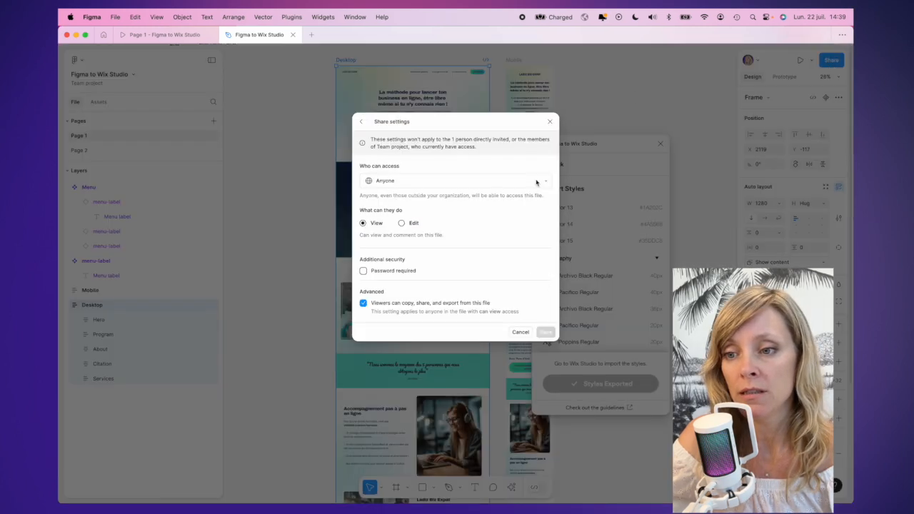
left_click(402, 223)
left_click(545, 332)
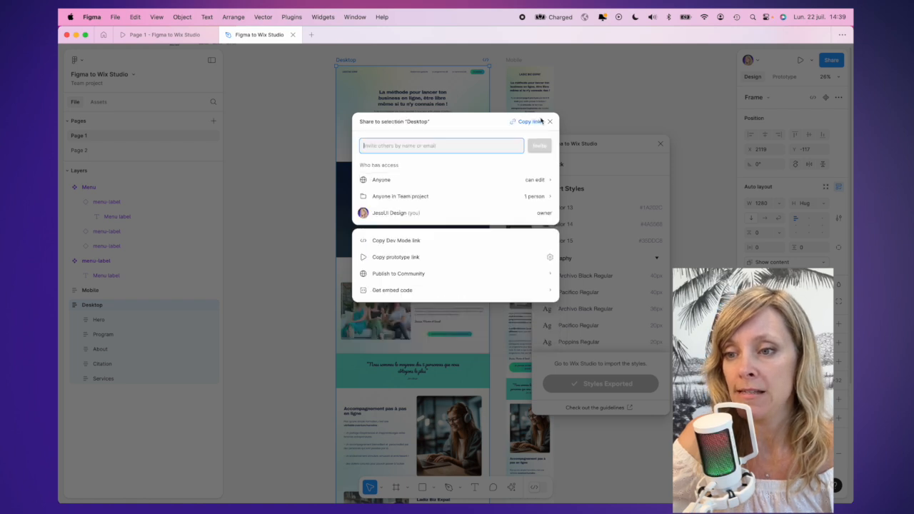
Switch to Wix Studio in Chrome, reconnect the Figma file link and review the imported theme colors and text classes.
key("ctrl+Right")
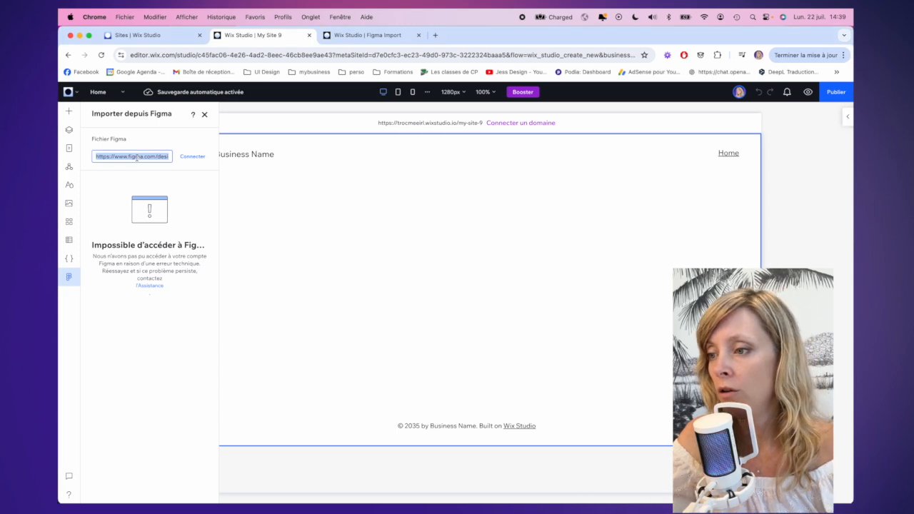
left_click(191, 155)
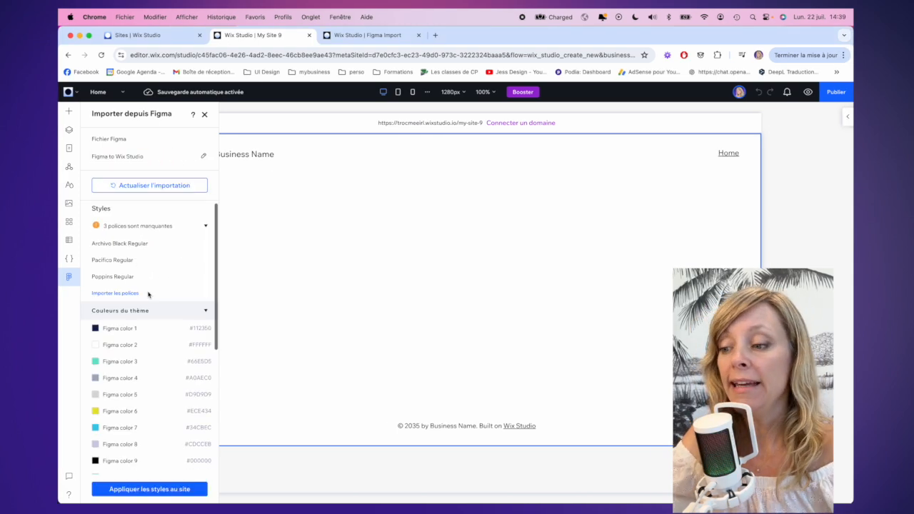
scroll(147, 293, "down", 5)
scroll(148, 294, "down", 5)
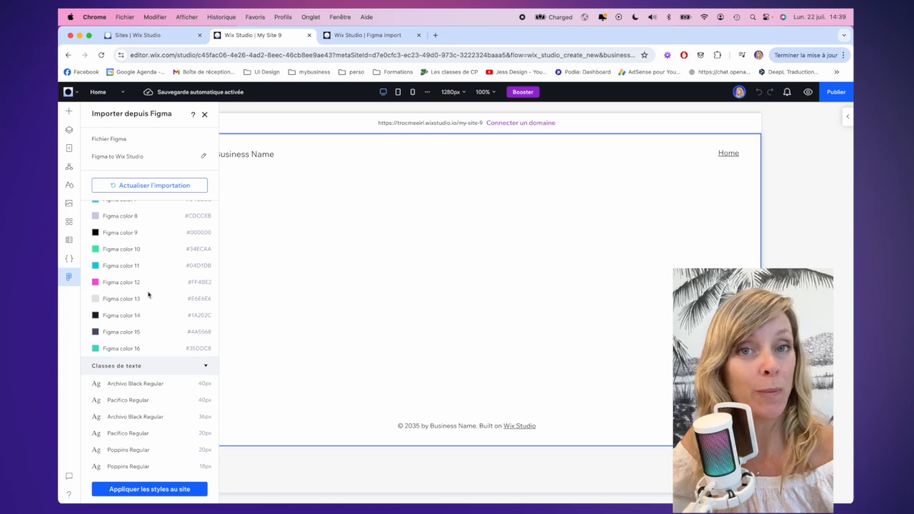
scroll(148, 295, "up", 10)
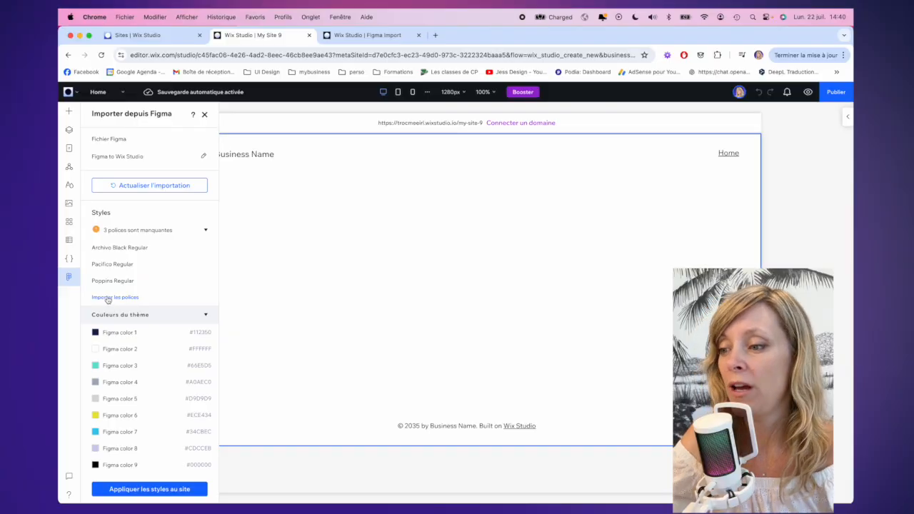
Import the missing Archivo Black Regular, Pacifico Regular and Poppins Regular fonts into the site.
left_click(107, 298)
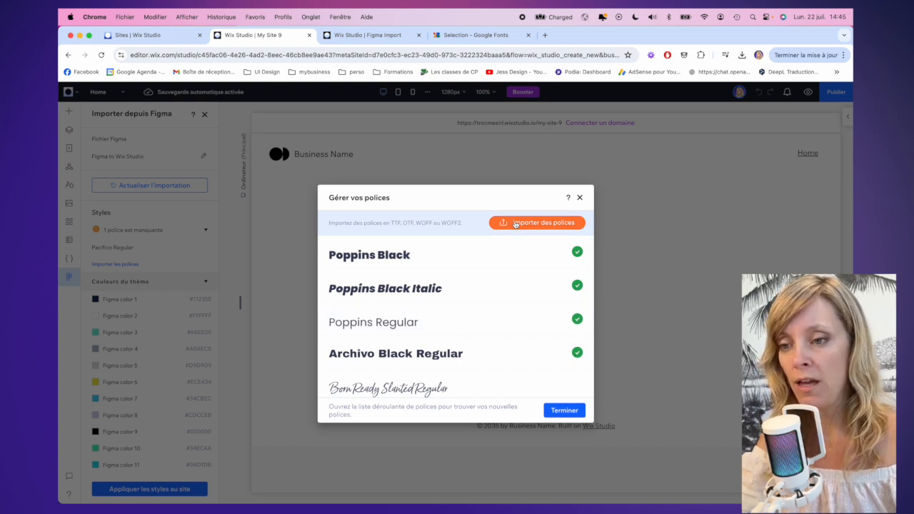
left_click(515, 224)
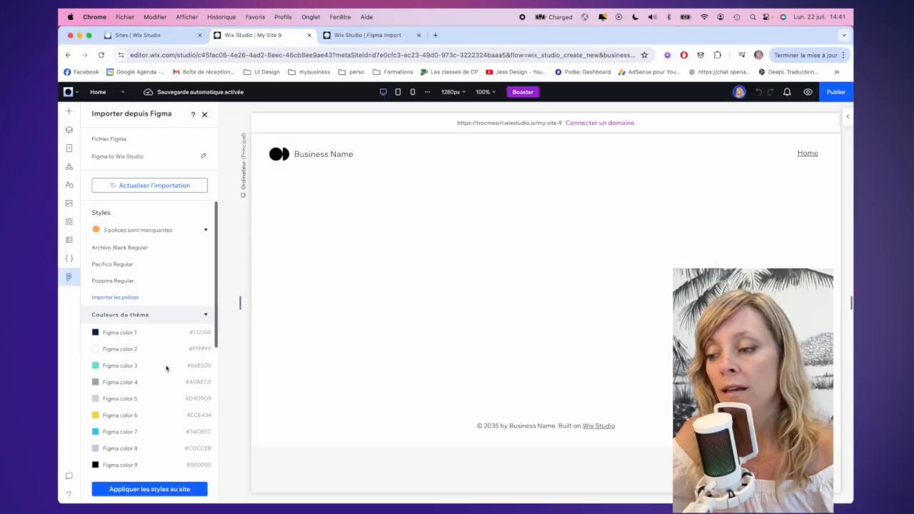
scroll(165, 367, "down", 10)
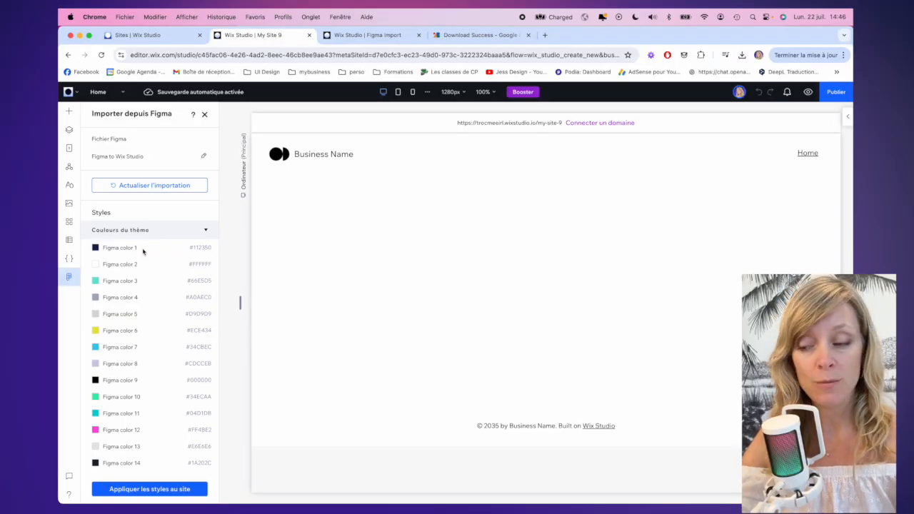
Apply the imported Figma styles to the site and review its typography styles.
left_click(154, 491)
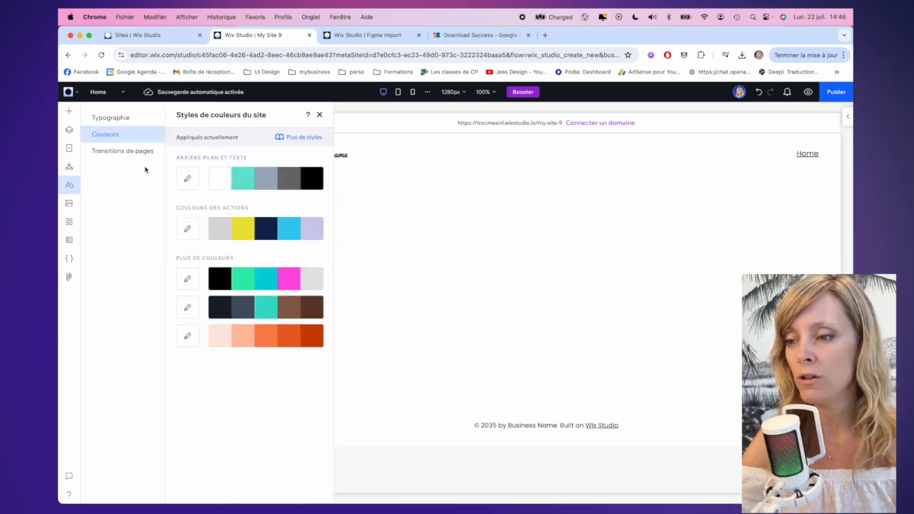
left_click(111, 118)
scroll(298, 290, "down", 4)
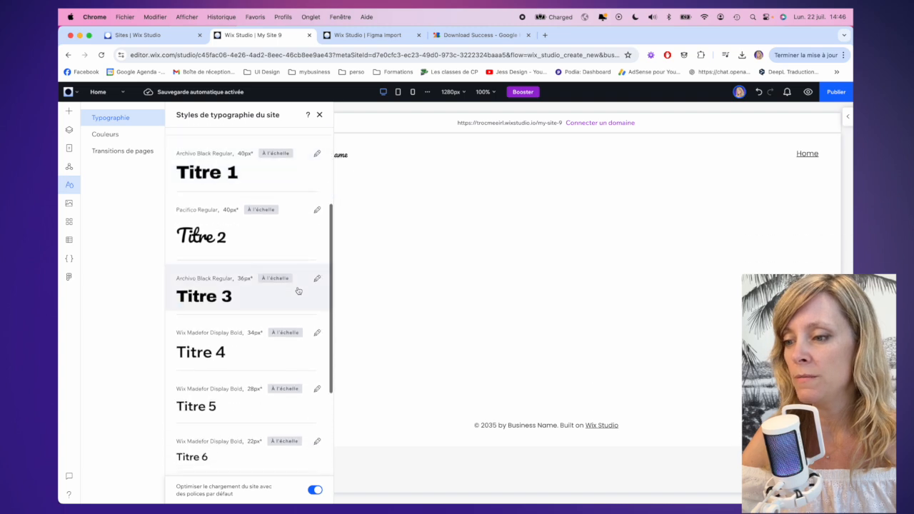
Replace the site font Wix Madefor Display Bold with Poppins Regular and review the title and paragraph styles.
left_click(253, 237)
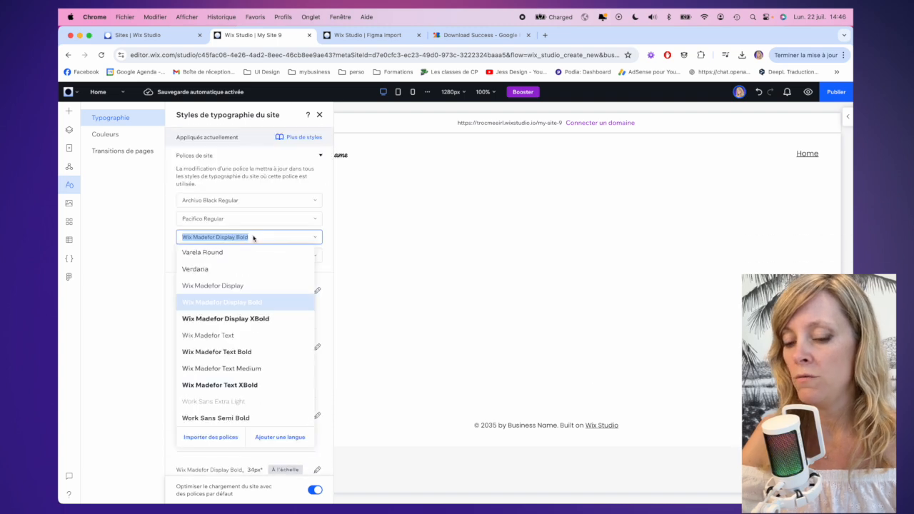
type("Poppins Regular")
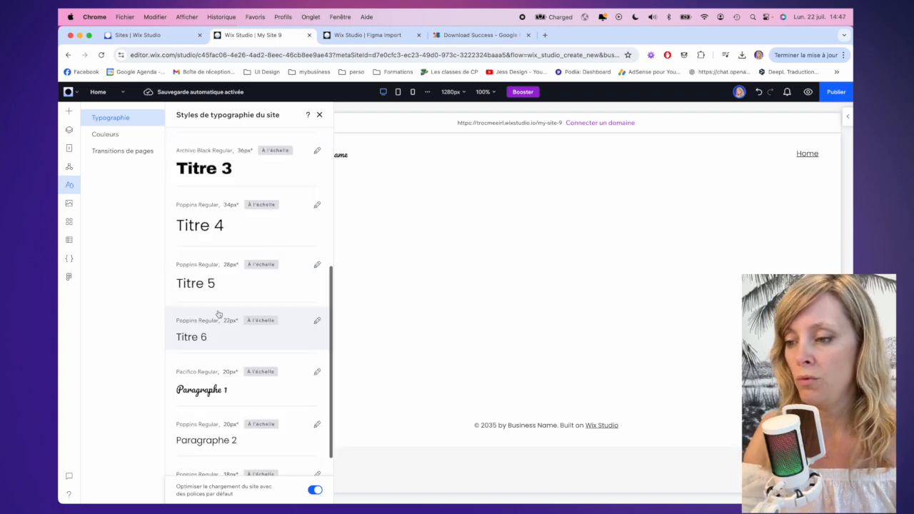
scroll(218, 314, "down", 1)
scroll(218, 314, "up", 4)
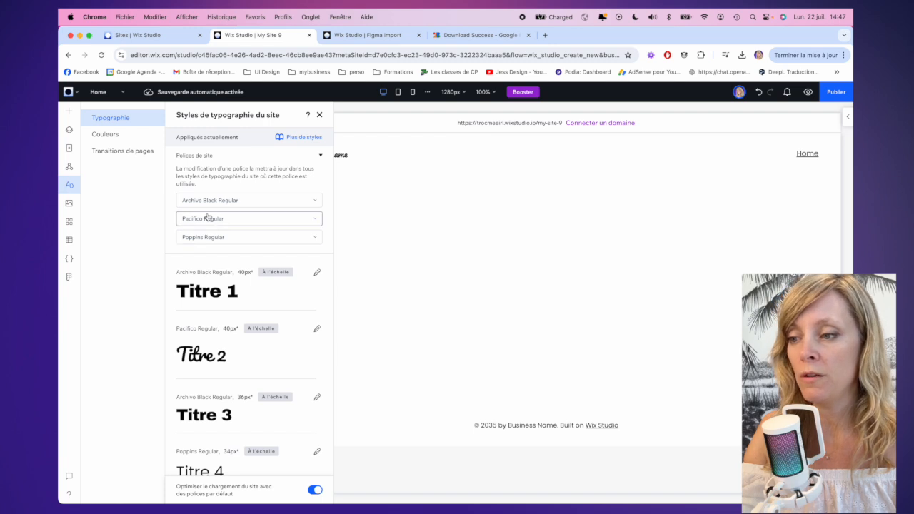
scroll(214, 365, "down", 4)
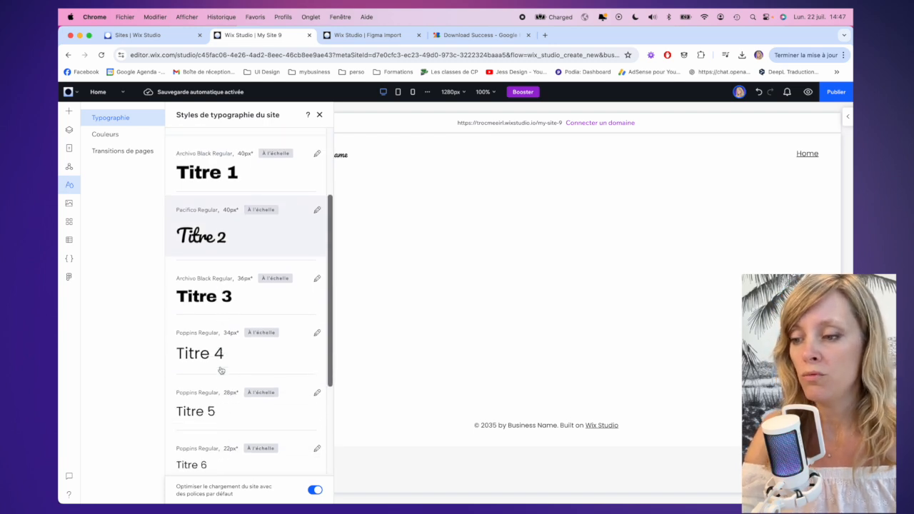
scroll(220, 369, "down", 2)
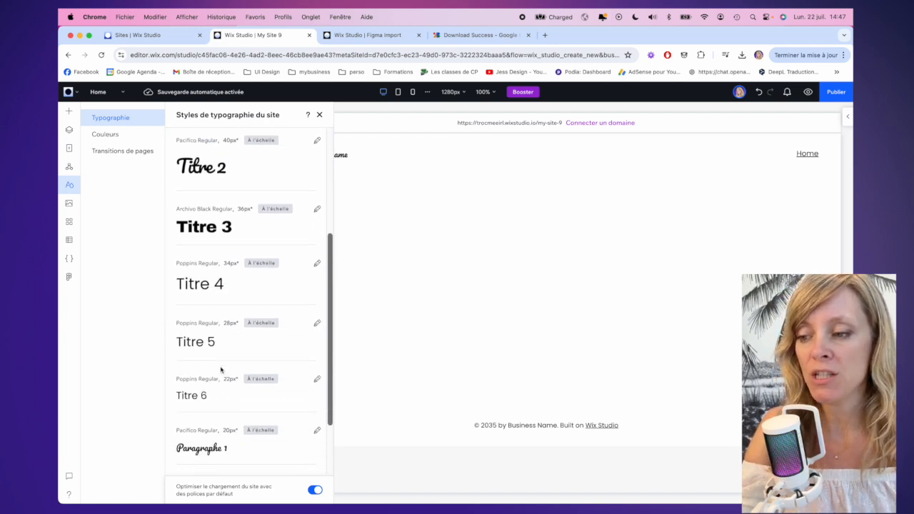
scroll(221, 370, "up", 6)
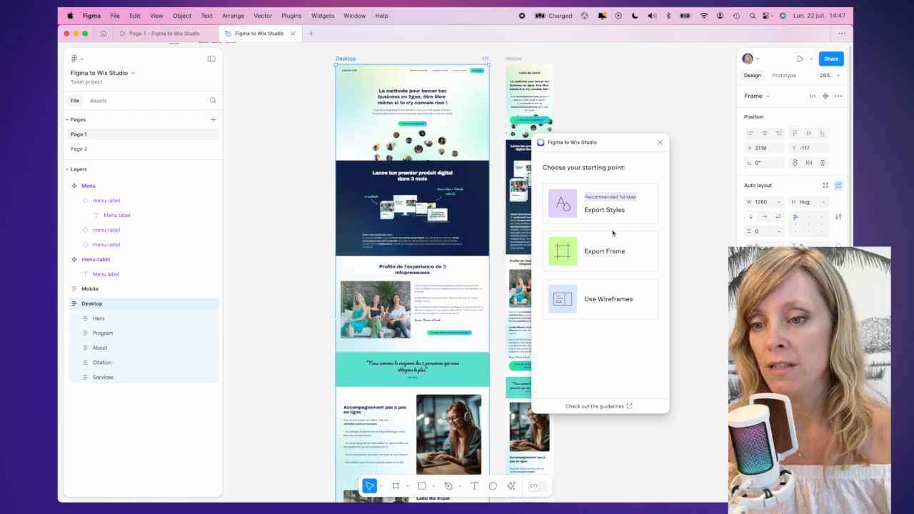
Switch to Figma and export the 1280 px wide Desktop frame with the Figma to Wix Studio plugin.
left_click(618, 256)
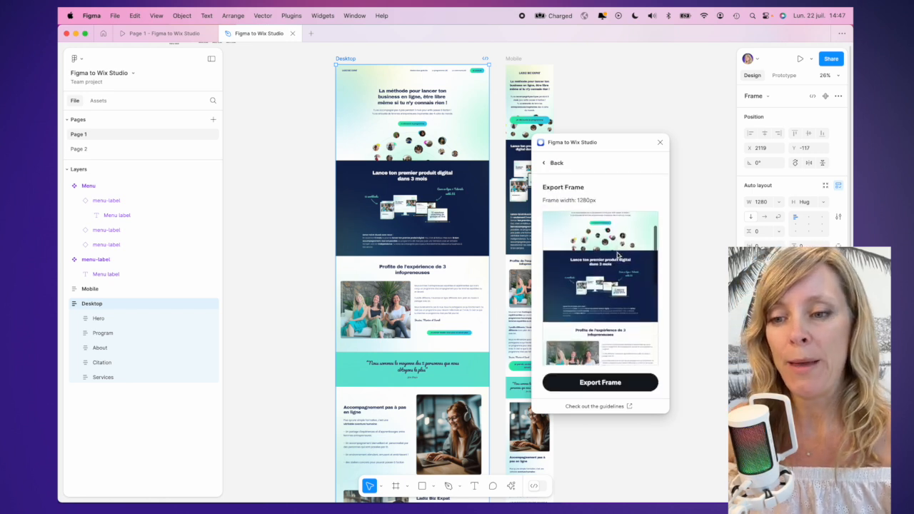
scroll(618, 257, "down", 5)
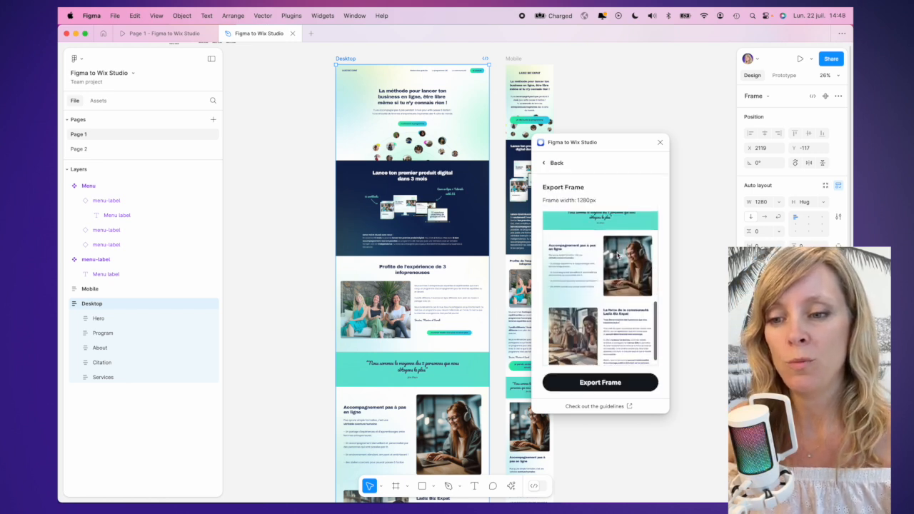
left_click(597, 383)
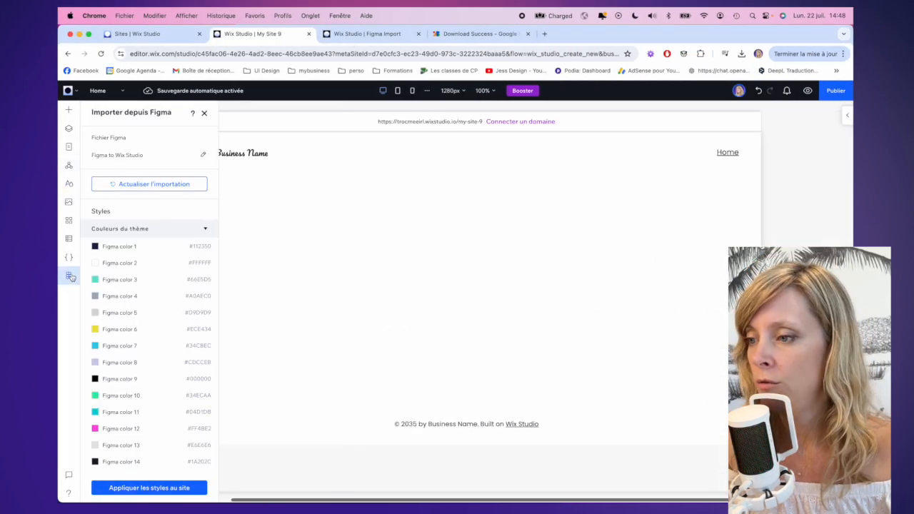
Switch to Wix Studio in Chrome, refresh the Figma import and add the imported frame to the site as a page.
left_click(161, 186)
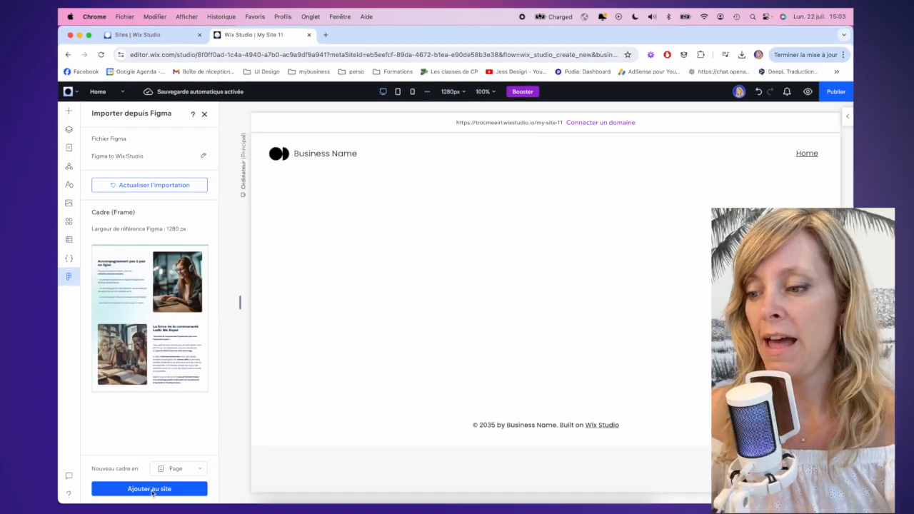
left_click(150, 488)
scroll(184, 198, "down", 2)
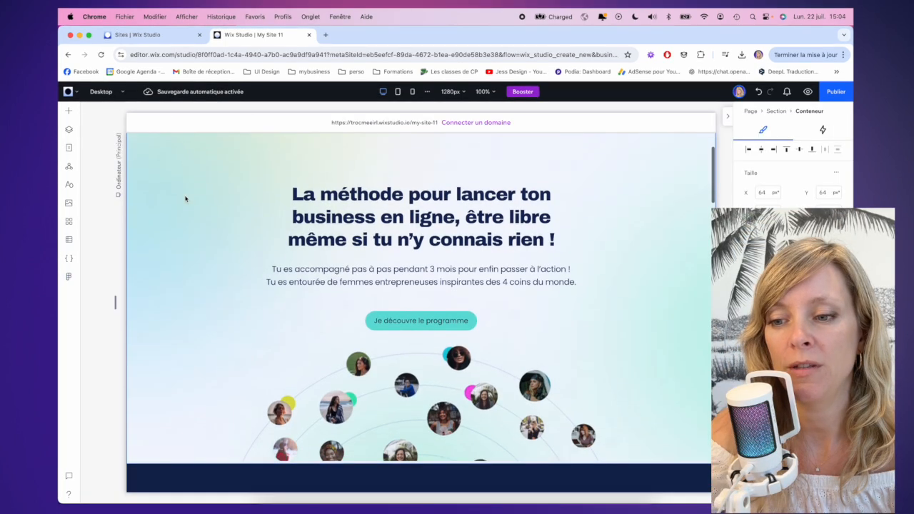
Review the sections of the imported Desktop page and narrow the canvas to check how the layout adapts.
scroll(185, 199, "down", 8)
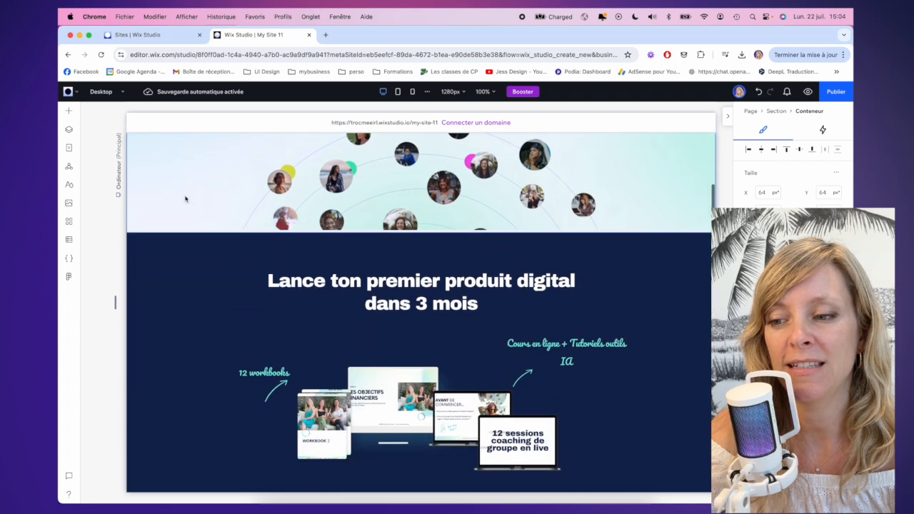
scroll(185, 199, "down", 7)
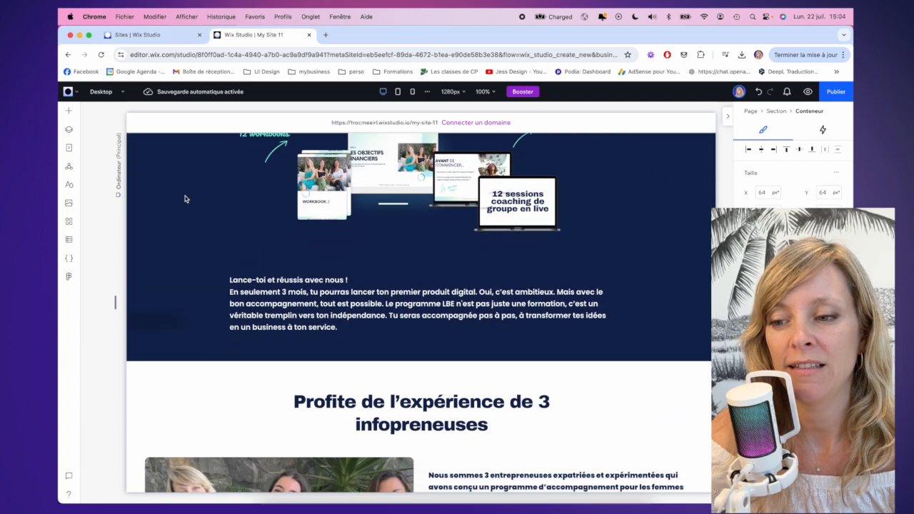
scroll(185, 199, "down", 3)
scroll(185, 199, "up", 7)
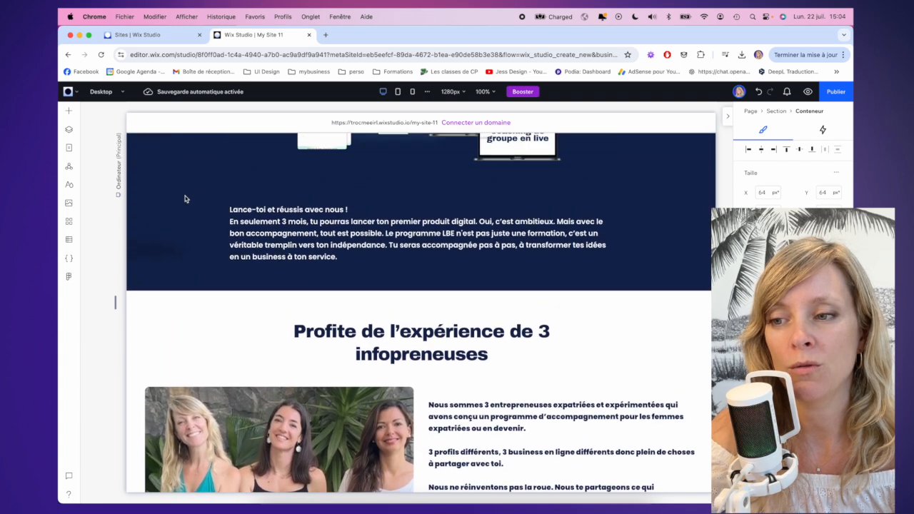
scroll(185, 199, "up", 6)
scroll(185, 199, "down", 20)
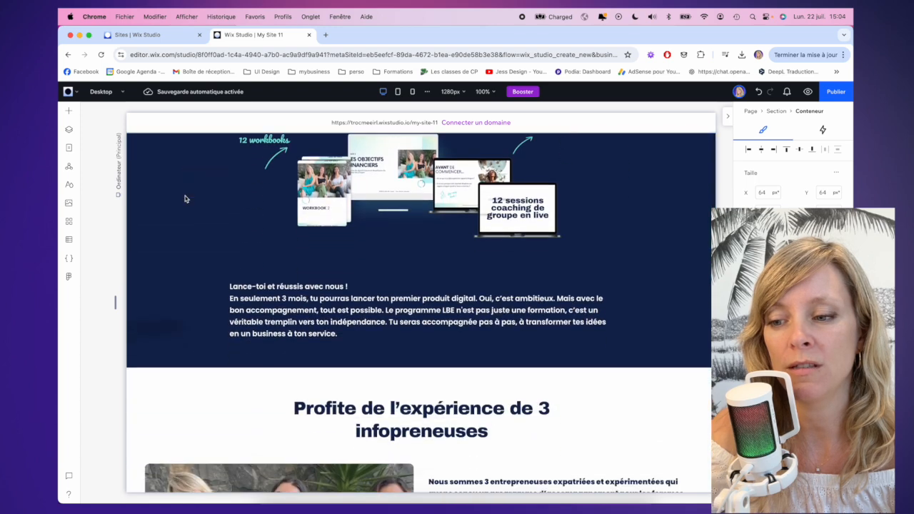
scroll(185, 198, "up", 20)
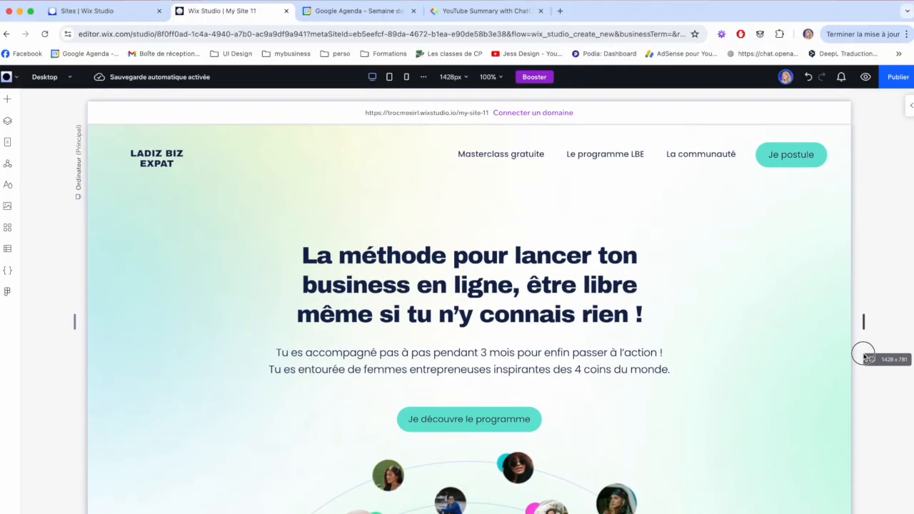
left_click_drag(859, 351, 735, 369)
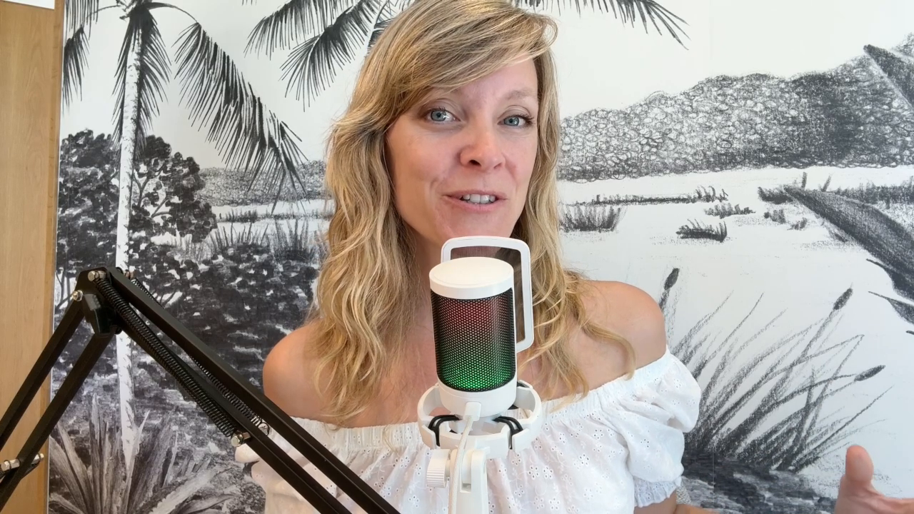